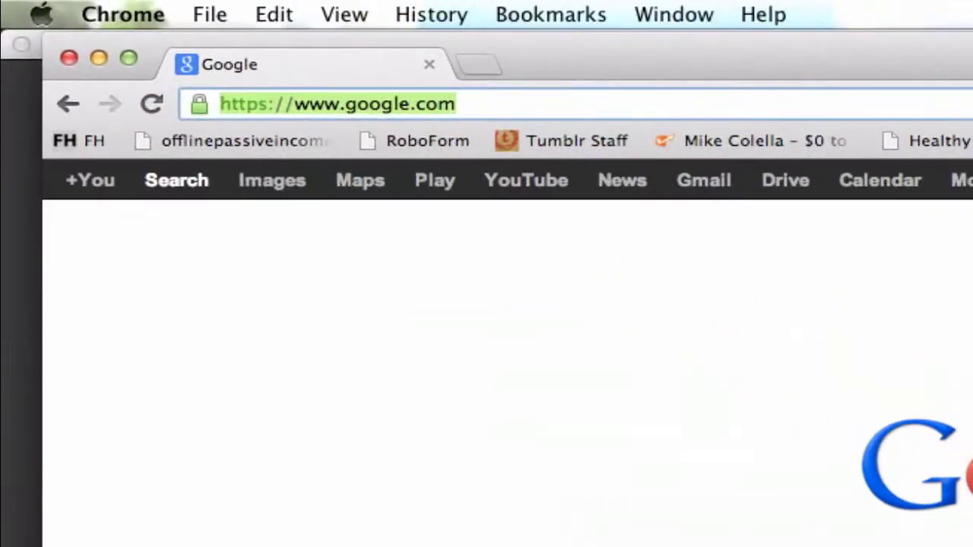
- Load duplicatefilesoftware.com in Chrome
type("duplicatefil")
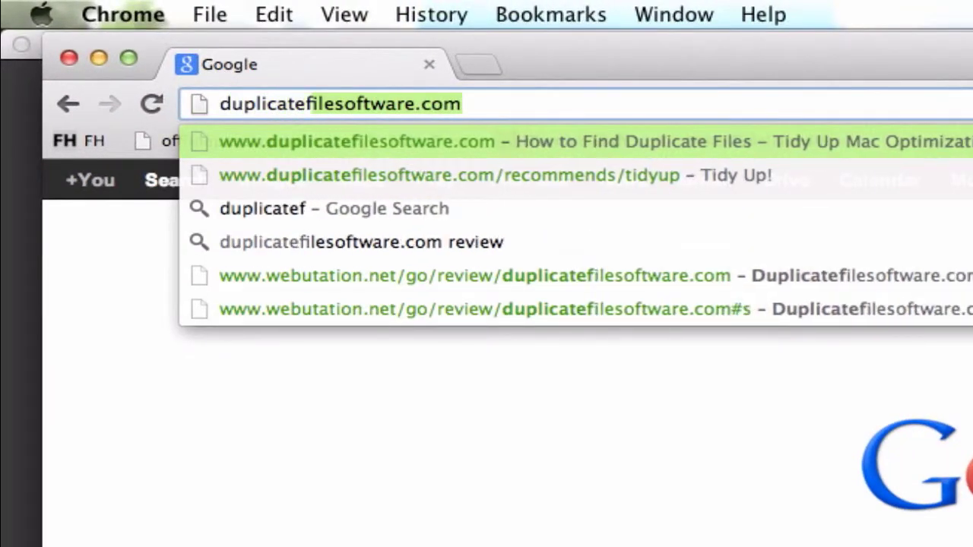
type("esoftware.com")
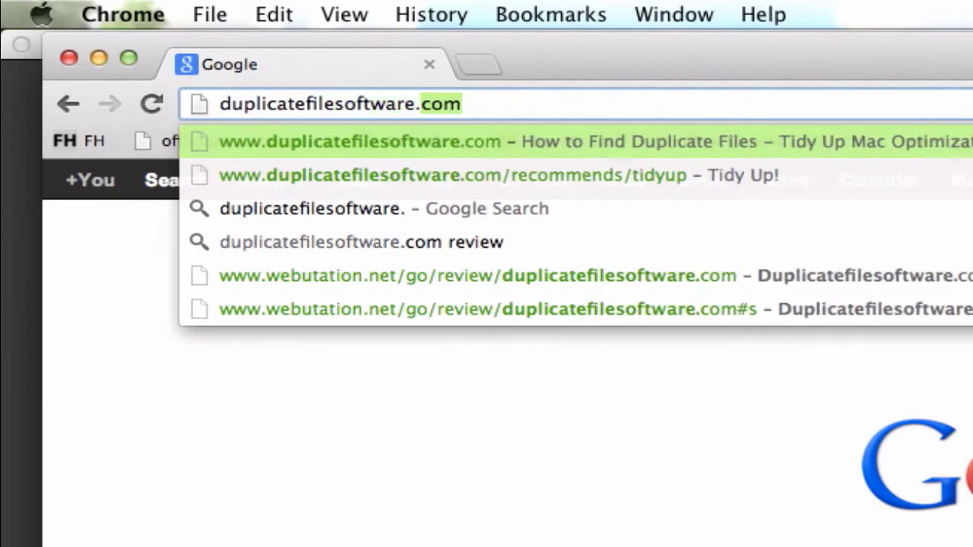
key("Return")
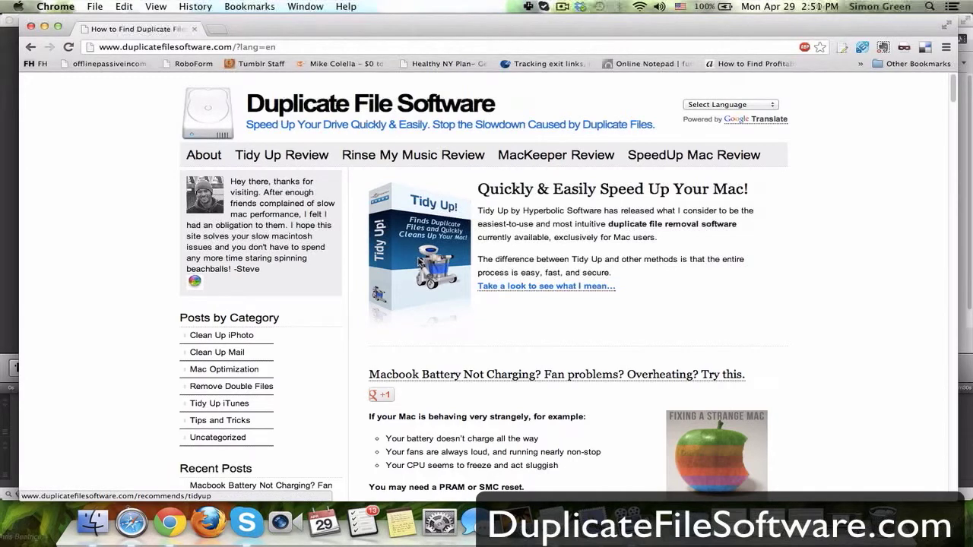
- Open the Tidy Up download page, cancel the TidyUp_3.zip download, and bring up Launchpad
left_click(421, 261)
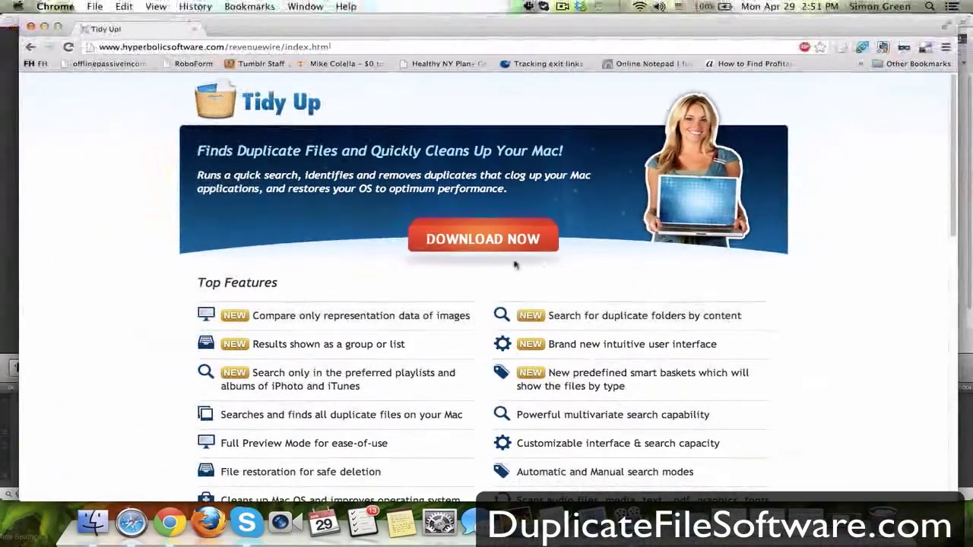
left_click(493, 228)
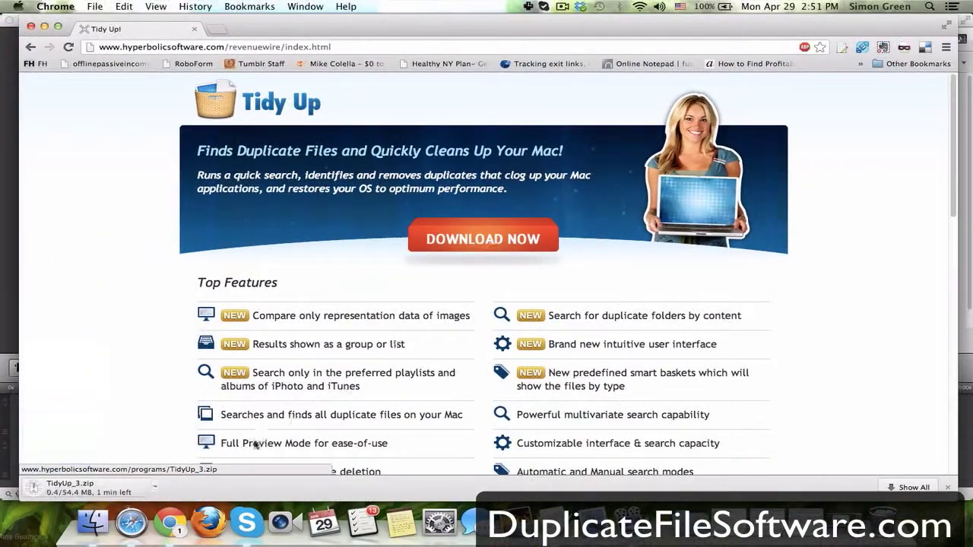
left_click(158, 489)
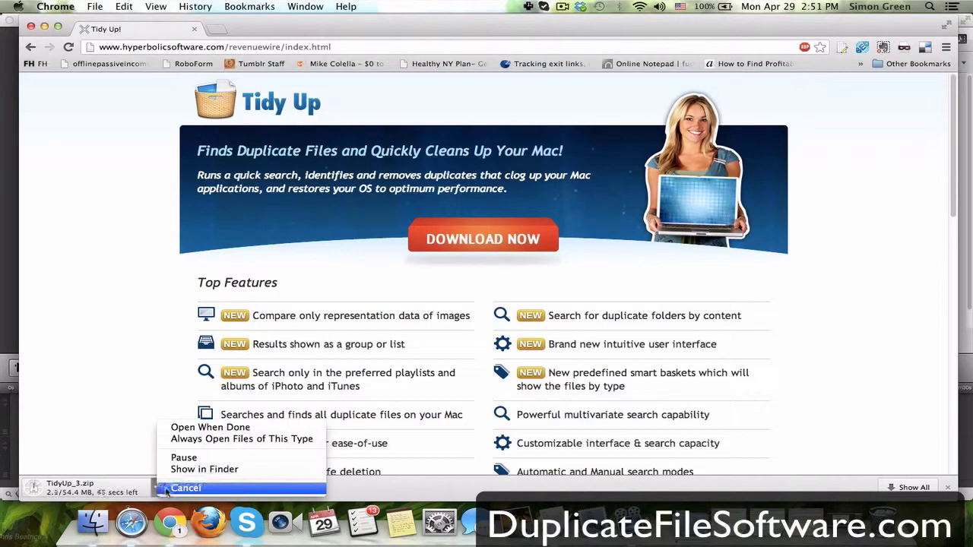
left_click(162, 488)
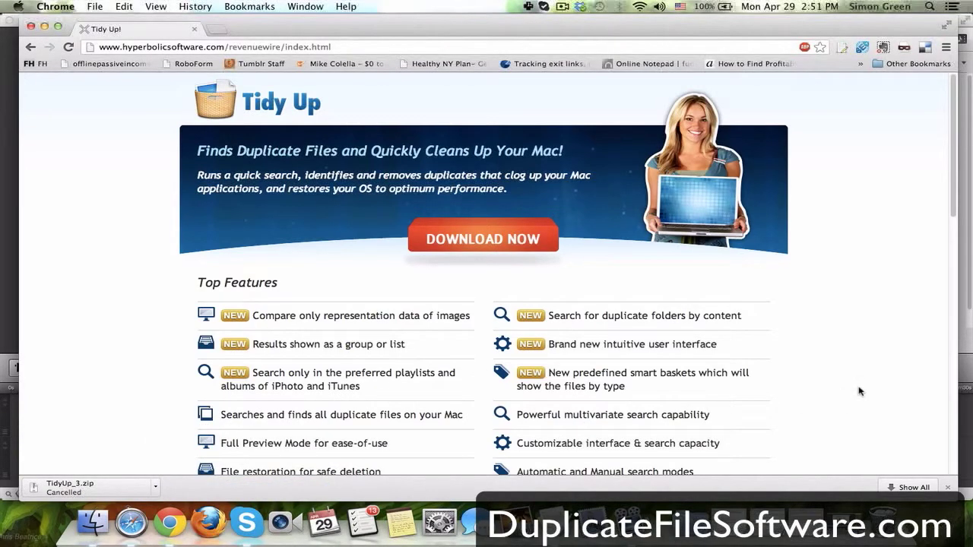
key("F4")
- Launch Tidy Up from Launchpad
left_click(867, 403)
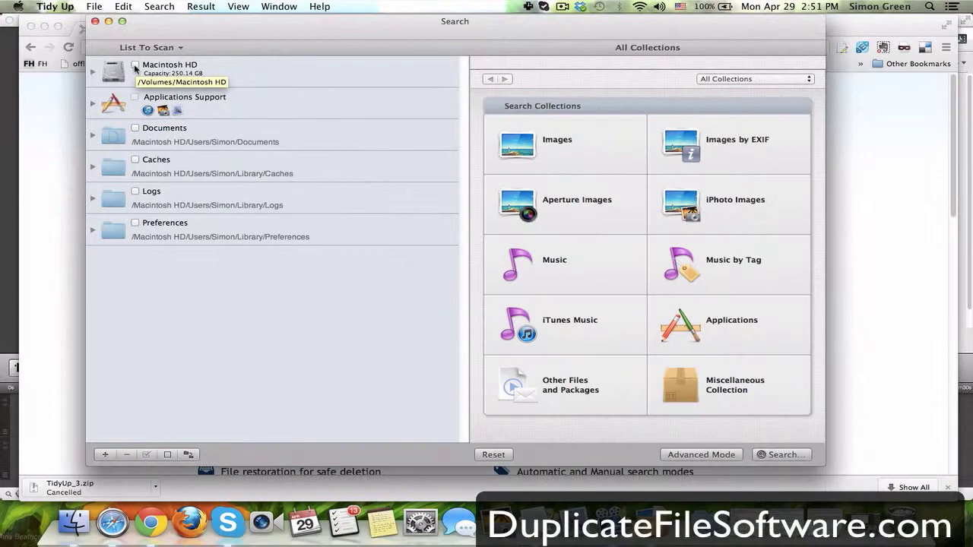
- Scan Macintosh HD with the Music collection for all kinds of duplicates, finding 146 MP3s
left_click(136, 66)
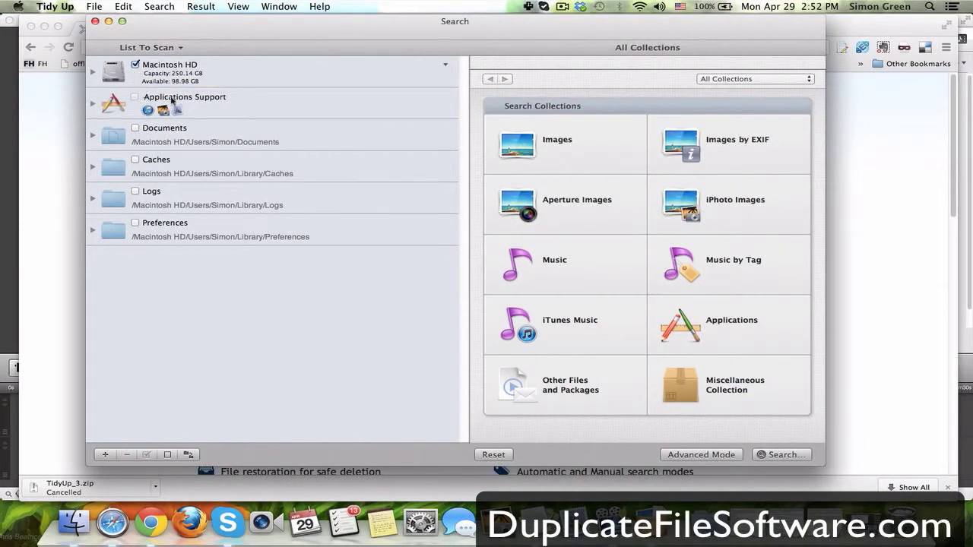
left_click(541, 307)
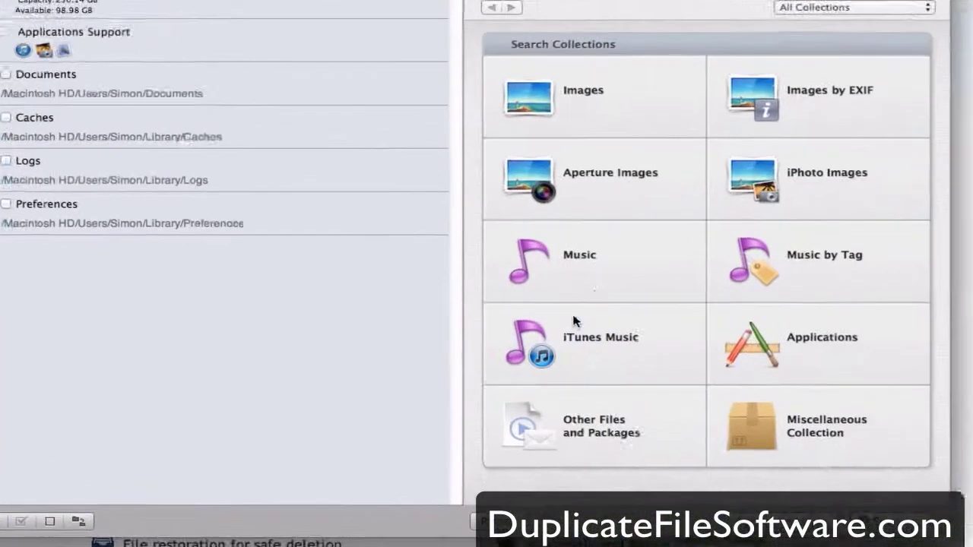
left_click(622, 248)
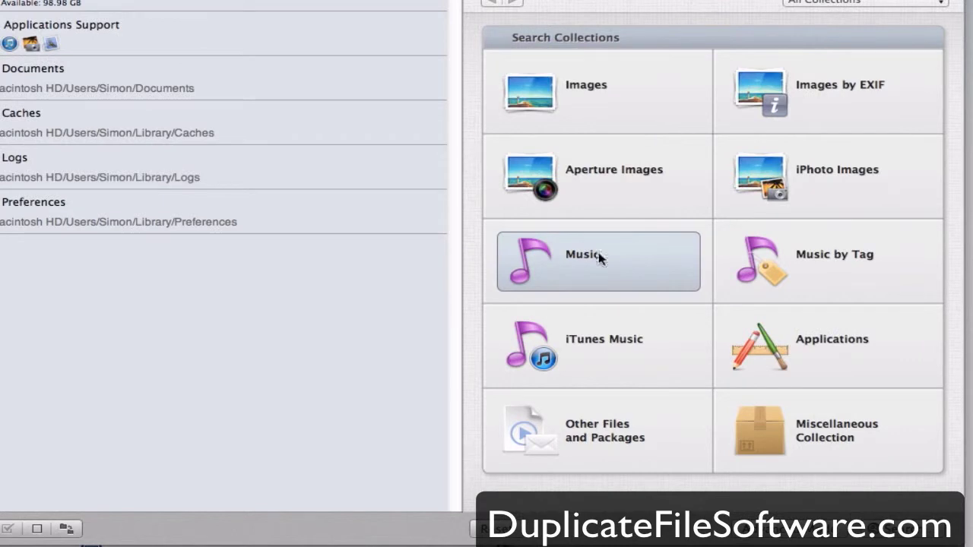
double_click(599, 253)
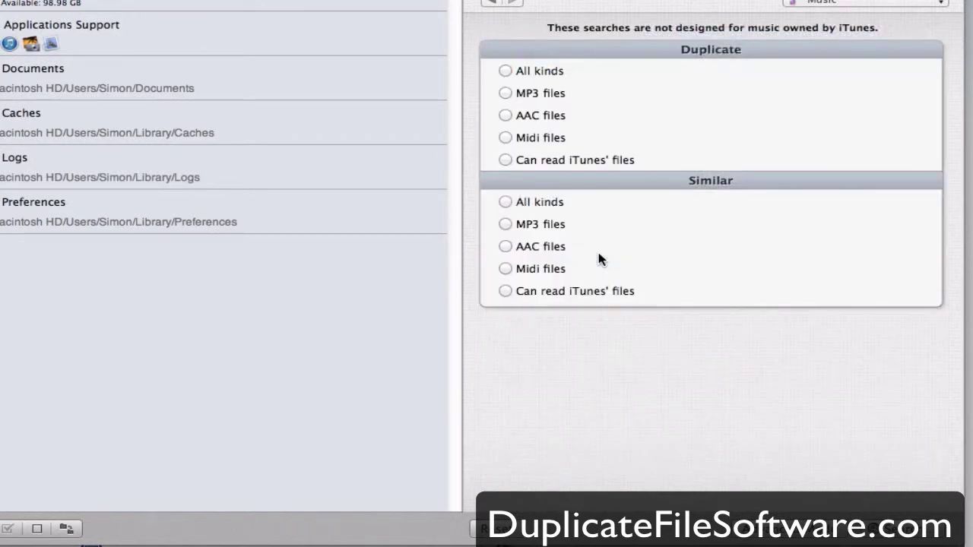
left_click(521, 74)
key("Return")
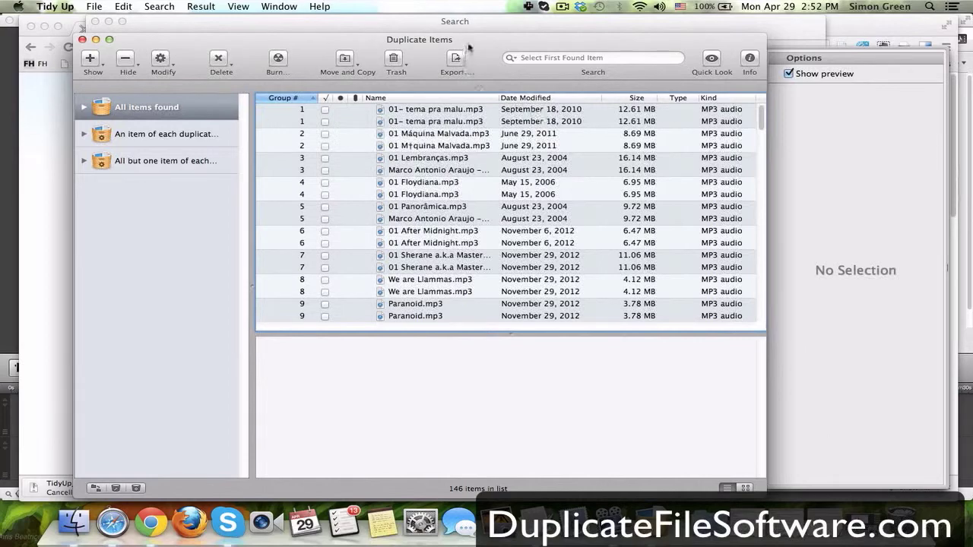
- Reposition the results window, make the duplicate list taller and widen the basket sidebar
left_click_drag(466, 47, 435, 38)
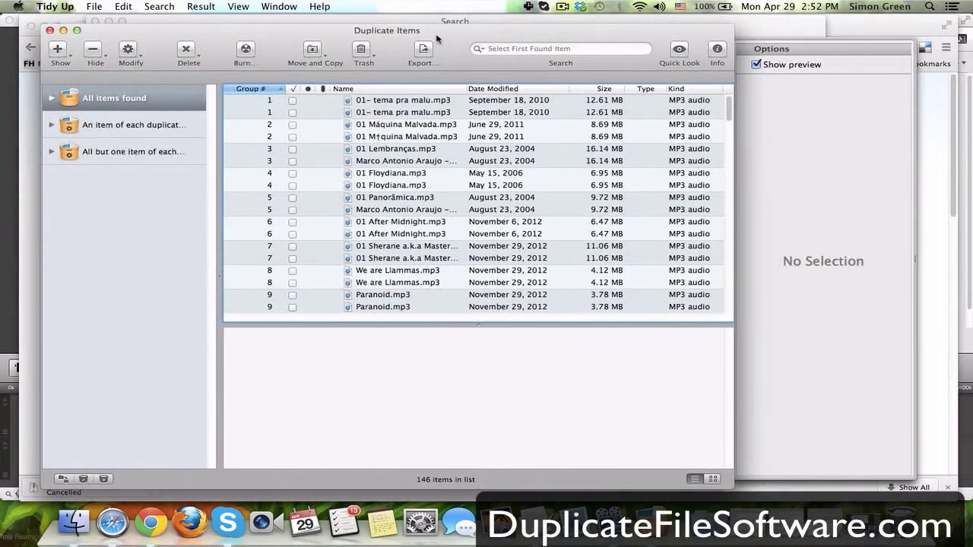
left_click(710, 479)
left_click(694, 479)
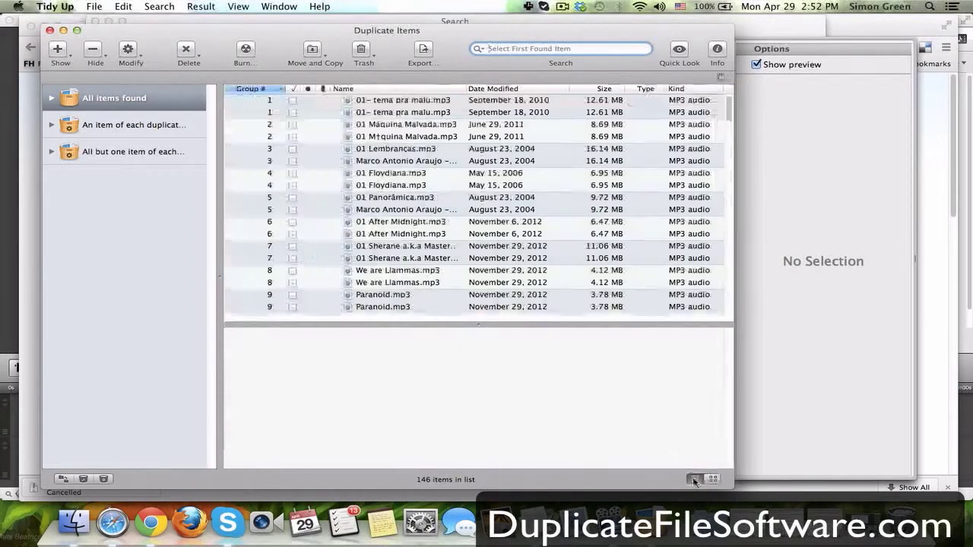
left_click_drag(613, 326, 614, 409)
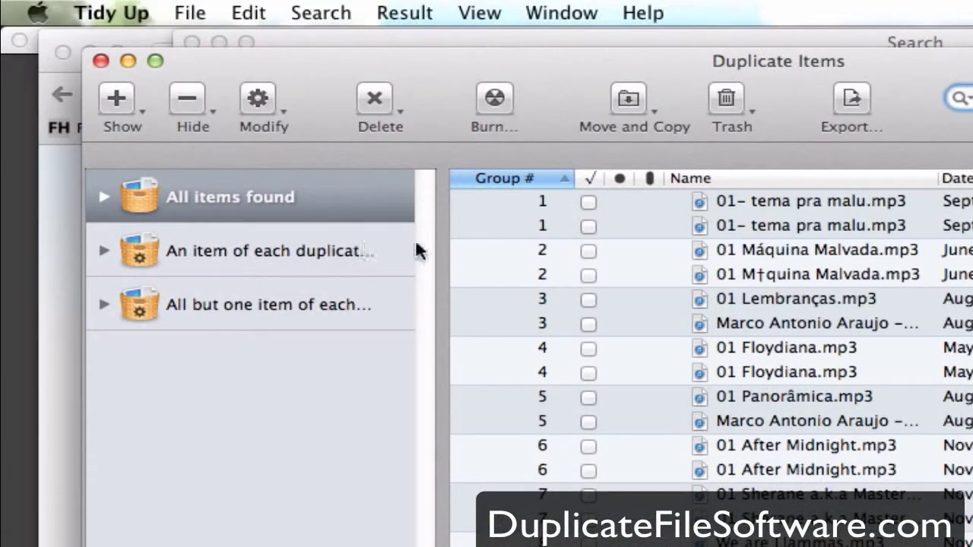
left_click_drag(443, 252, 453, 283)
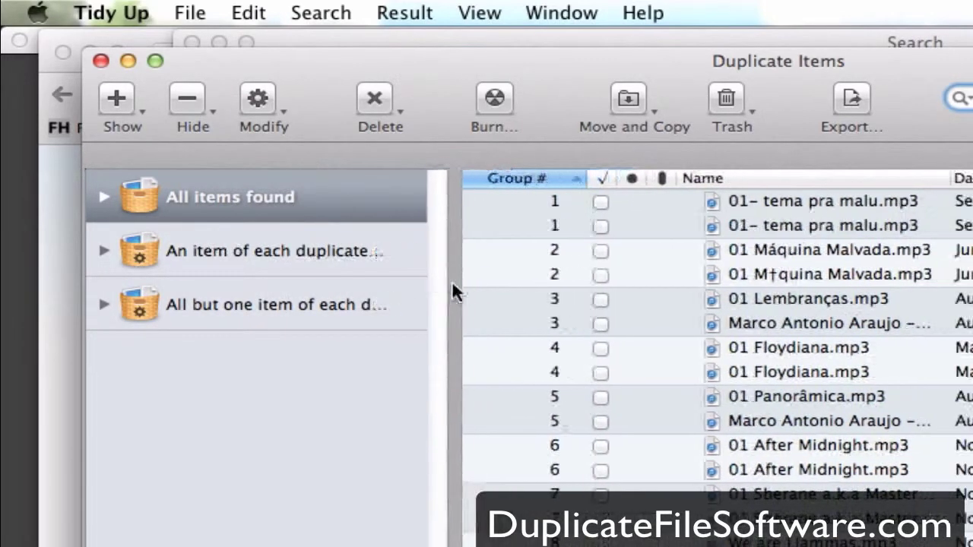
- Filter the list to all but one item of each duplicate
left_click(403, 318)
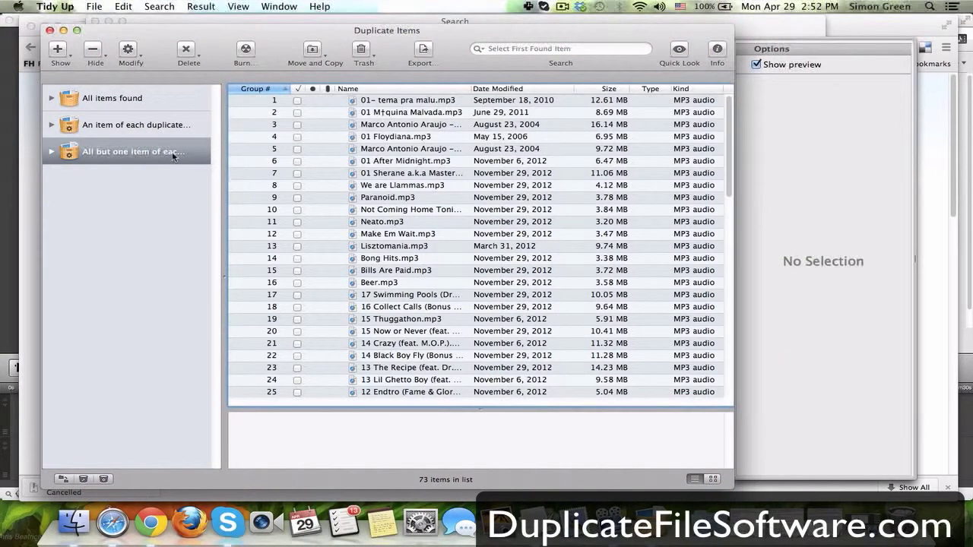
mouse_move(173, 156)
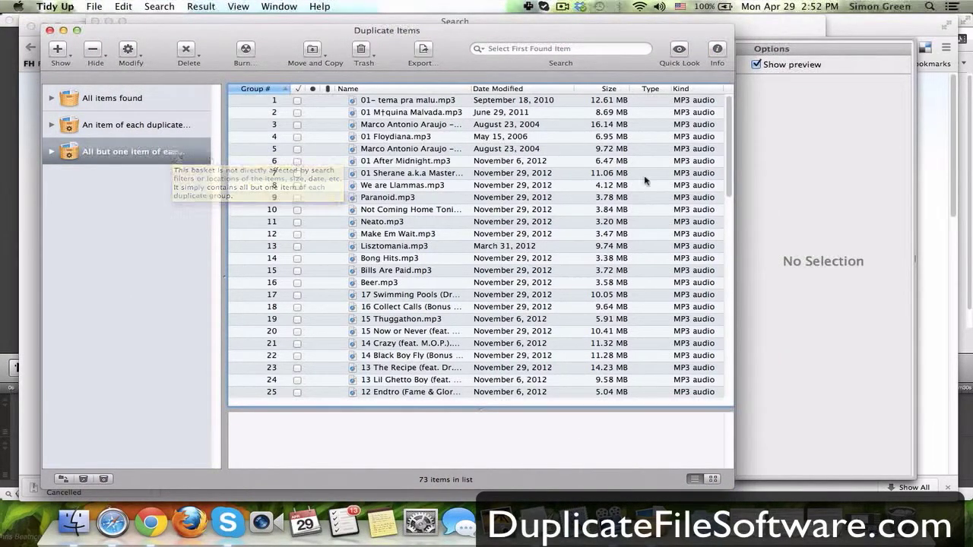
scroll(730, 151, "down", 2)
scroll(729, 151, "up", 2)
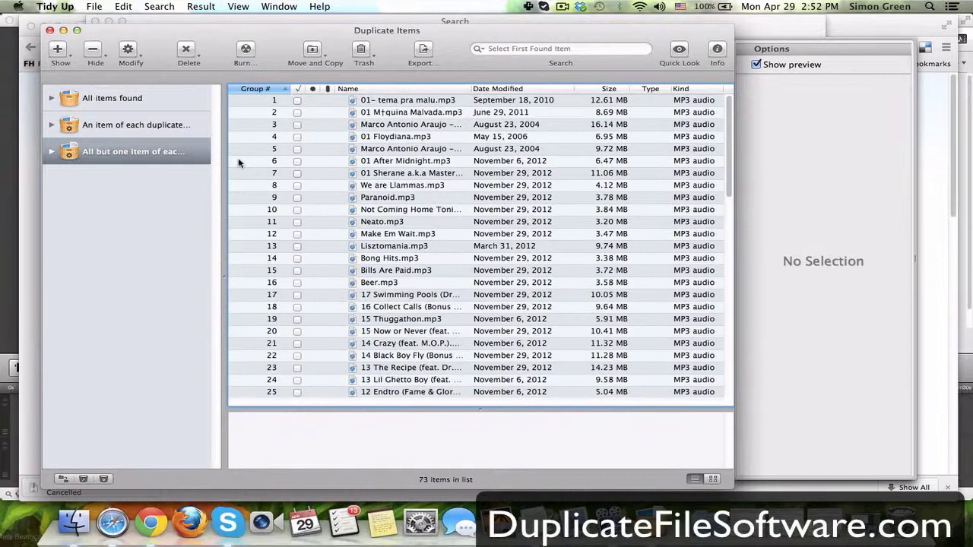
- List all 146 found items and enlarge the path pane for 01 Lembranças.mp3
left_click(150, 103)
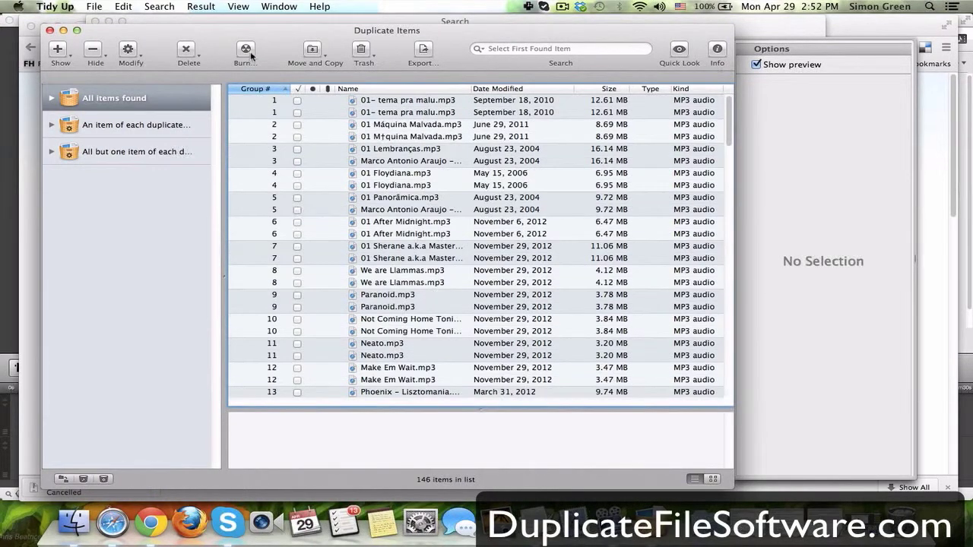
left_click_drag(273, 39, 274, 29)
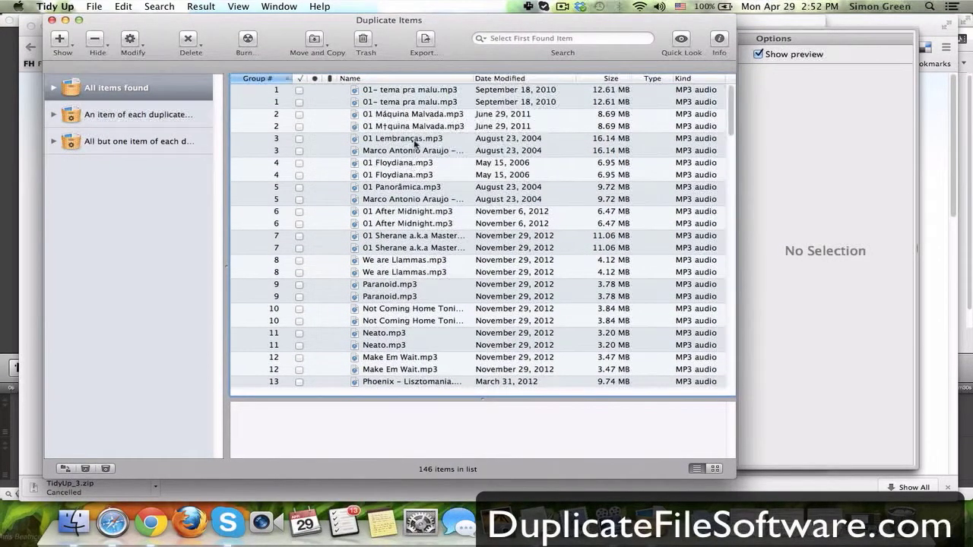
left_click(411, 139)
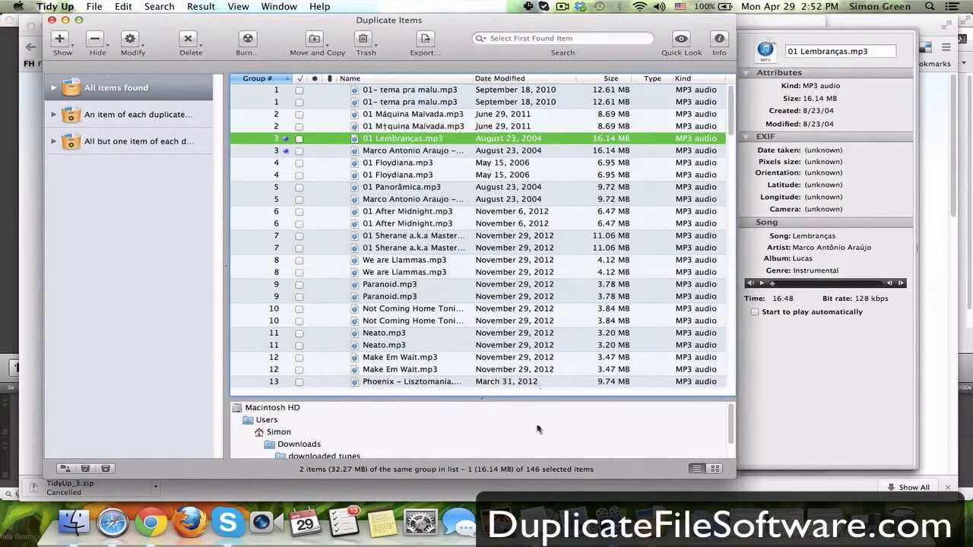
left_click_drag(537, 398, 549, 248)
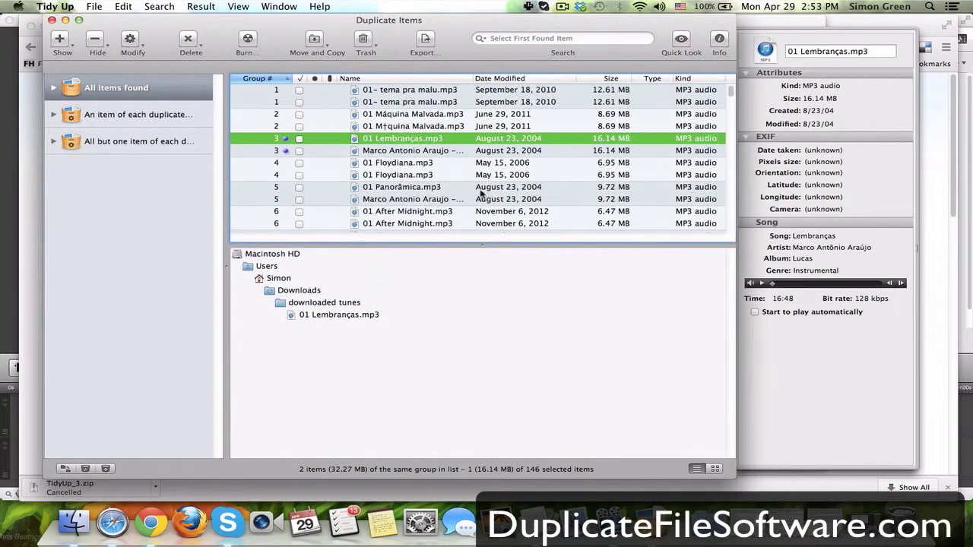
- Compare the folders of the two 01 Floydiana.mp3 copies and stop the song preview
key("Down")
key("Down")
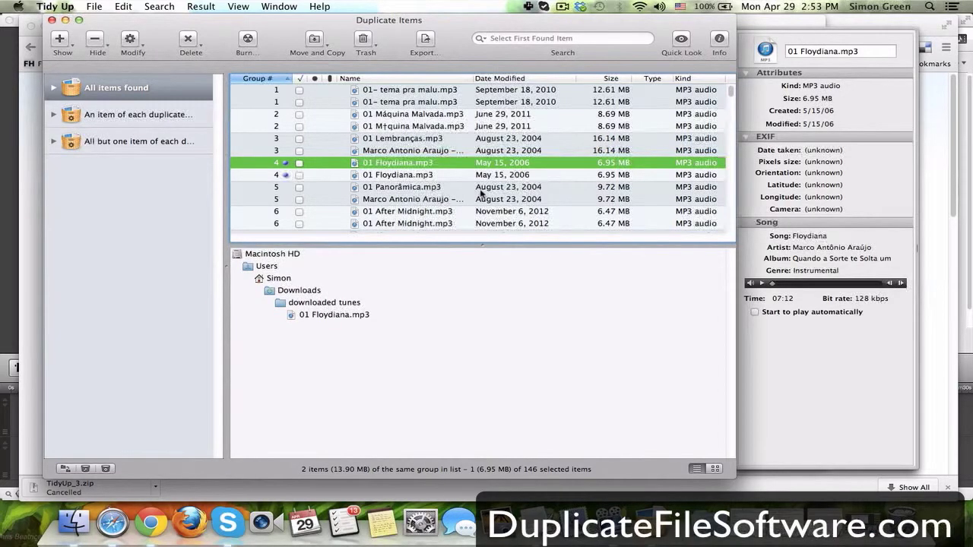
key("Down")
key("Up")
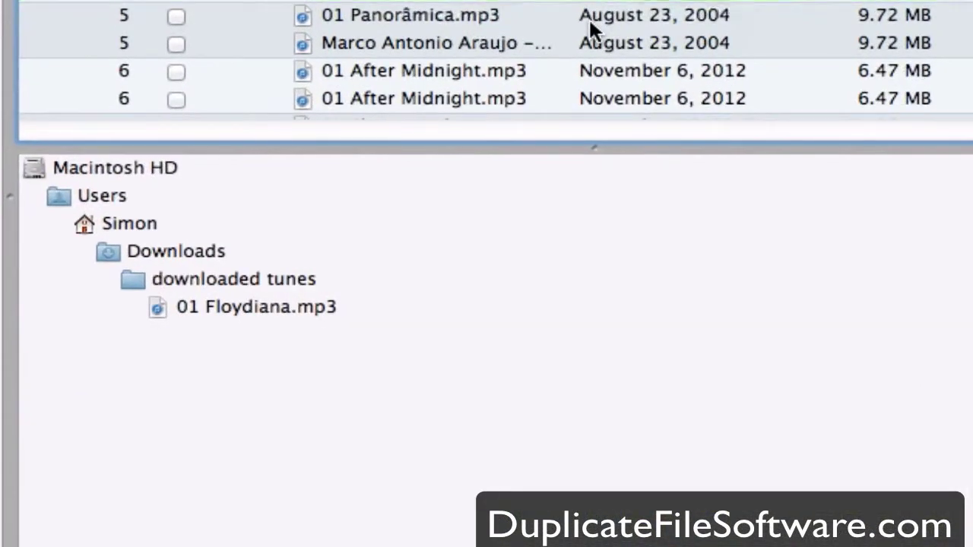
key("Down")
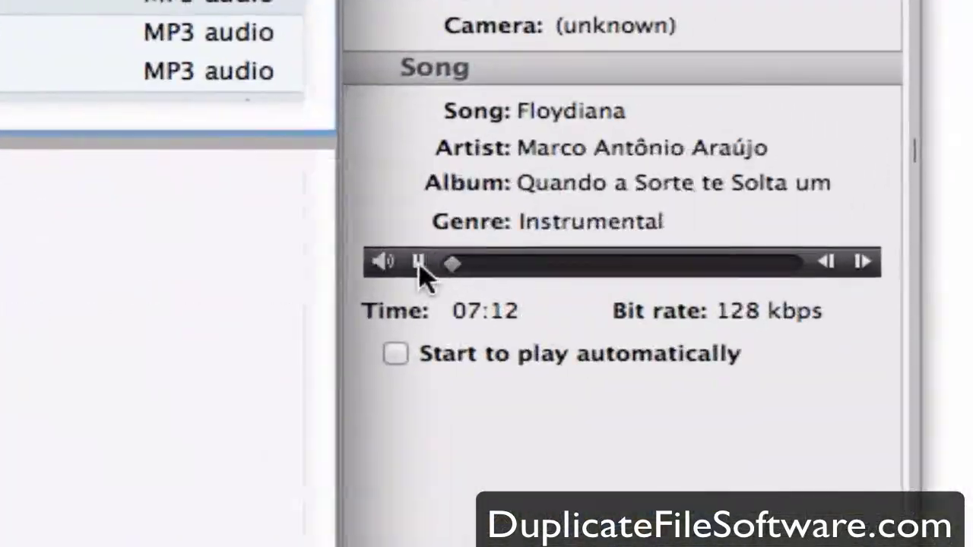
left_click(761, 284)
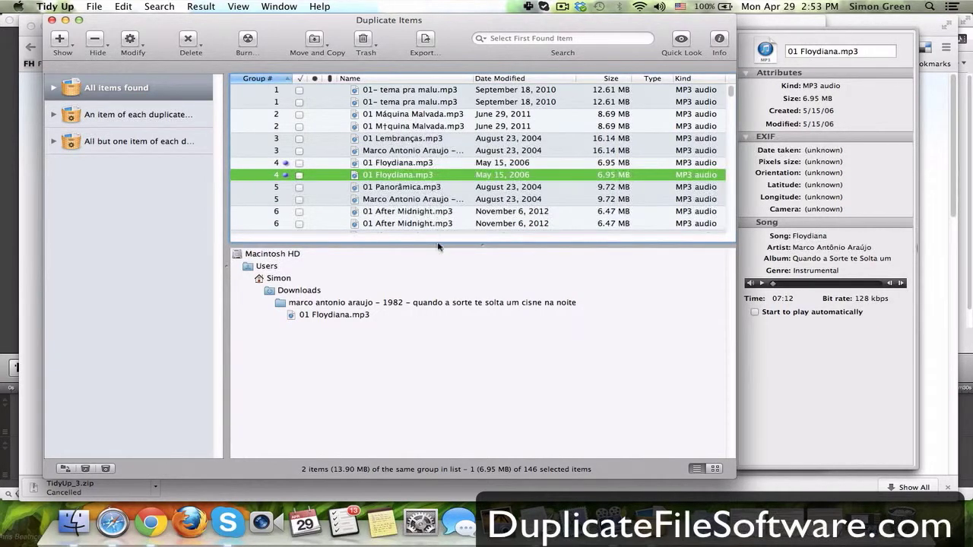
left_click_drag(438, 245, 438, 312)
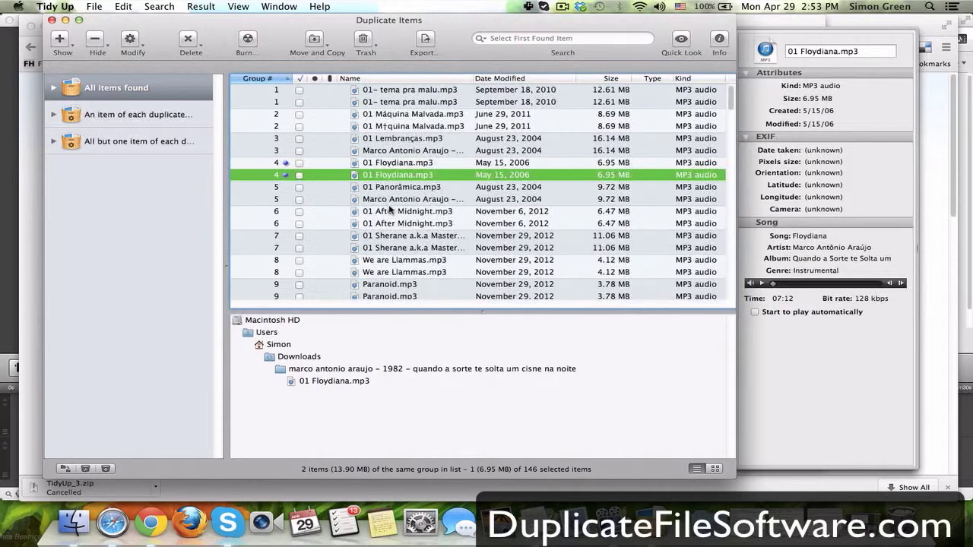
- Make basket Location # 1 from the Floydiana copy's downloaded tunes folder, holding 73 items
left_click(393, 163)
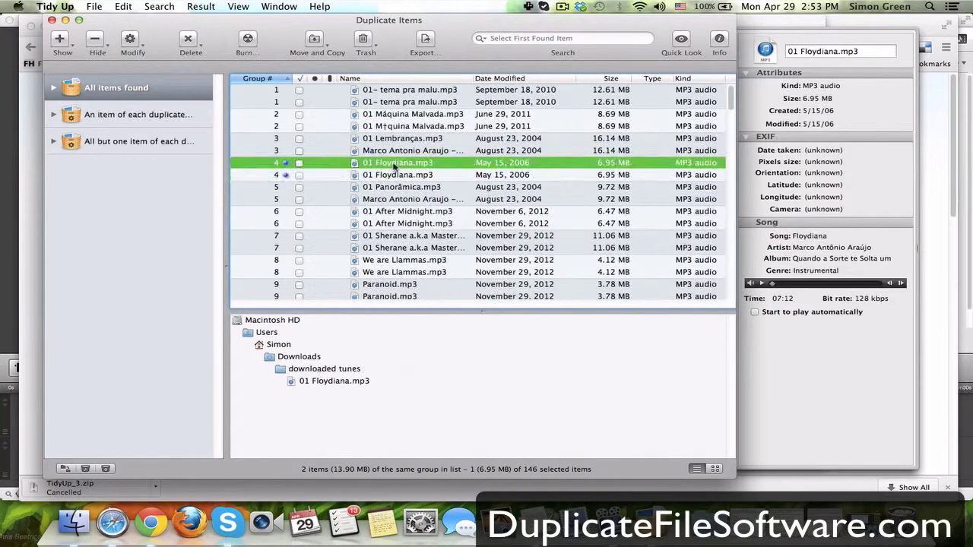
key("Down")
key("Up")
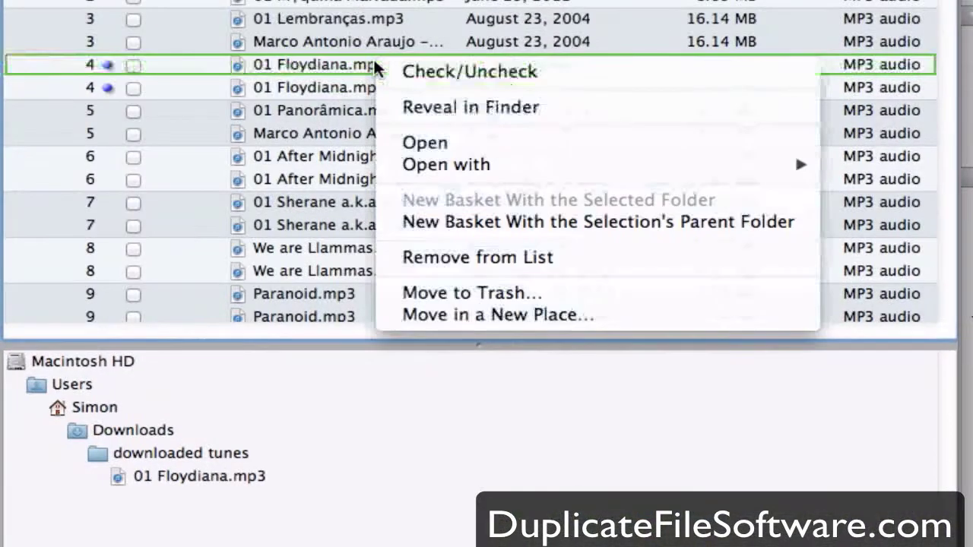
left_click(477, 222)
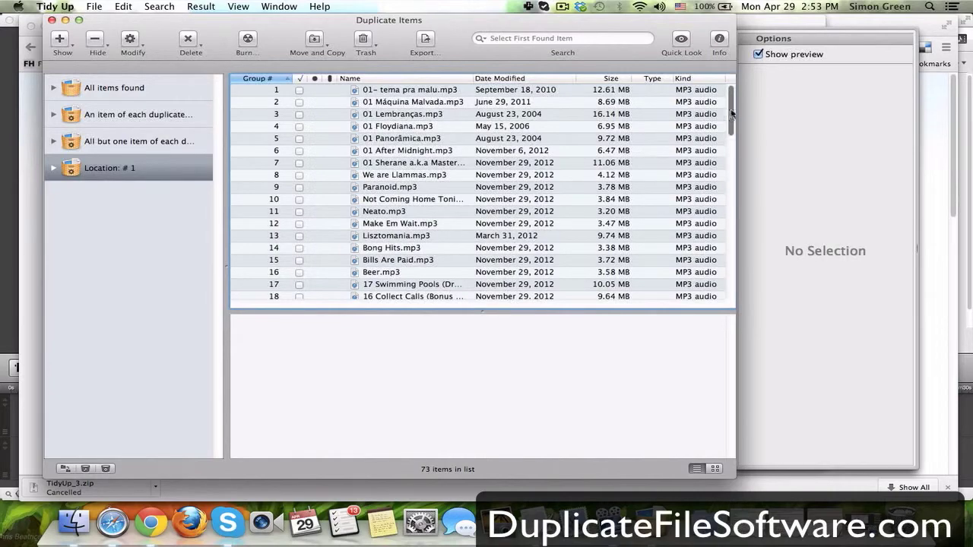
- Select all 73 basket items and choose Trash > Content of selected basket
left_click_drag(732, 112, 733, 90)
left_click(534, 164)
key("super+a")
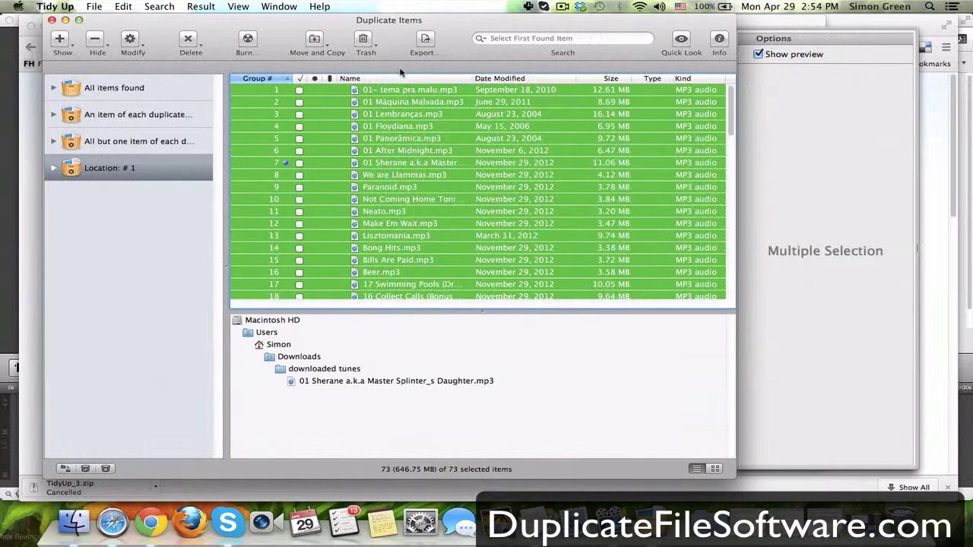
left_click(366, 42)
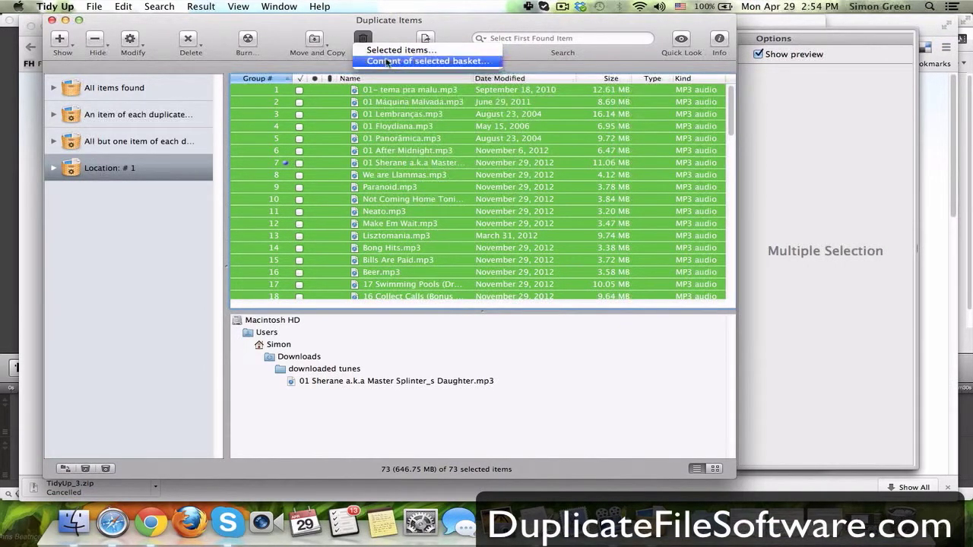
left_click(387, 62)
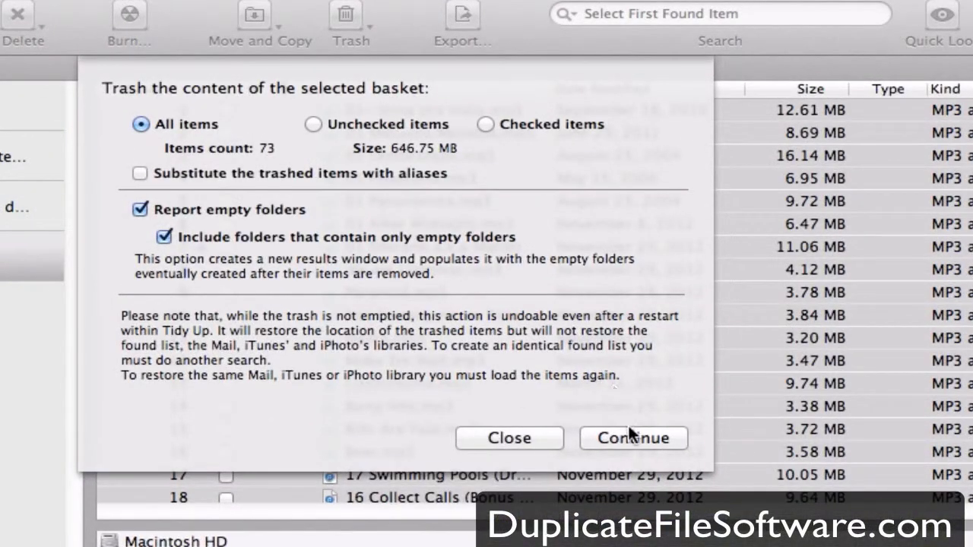
- Confirm trashing the 73 items (646.75 MB) and close the Empty Folders report
left_click(630, 434)
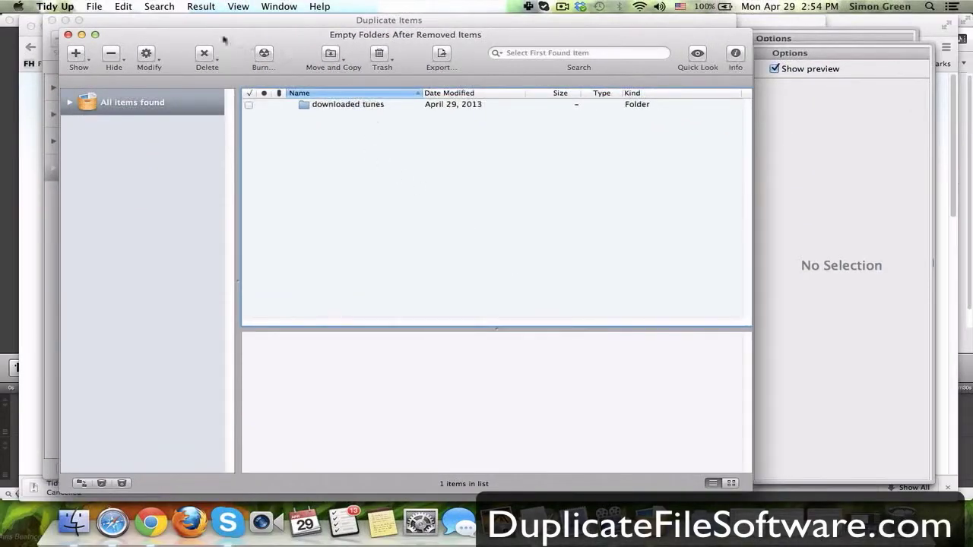
left_click(67, 35)
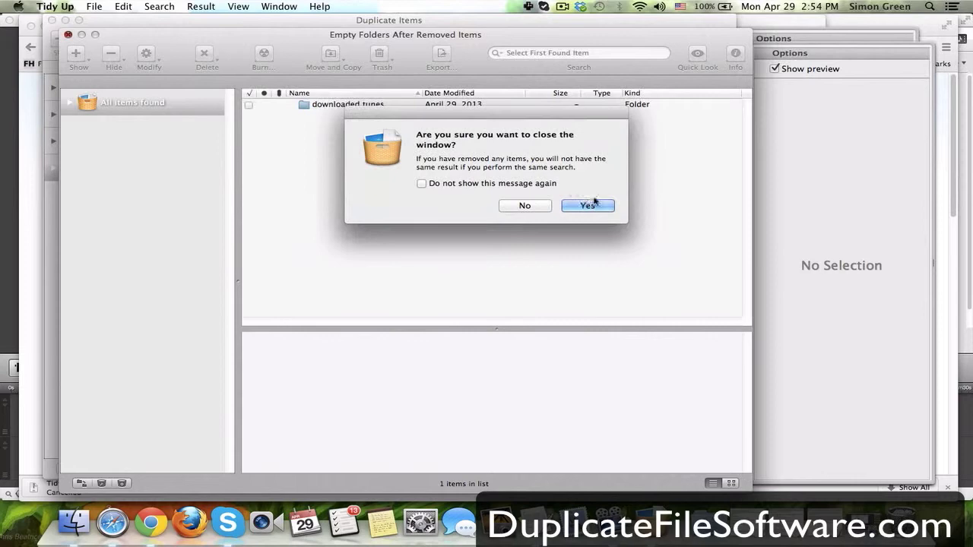
left_click(591, 205)
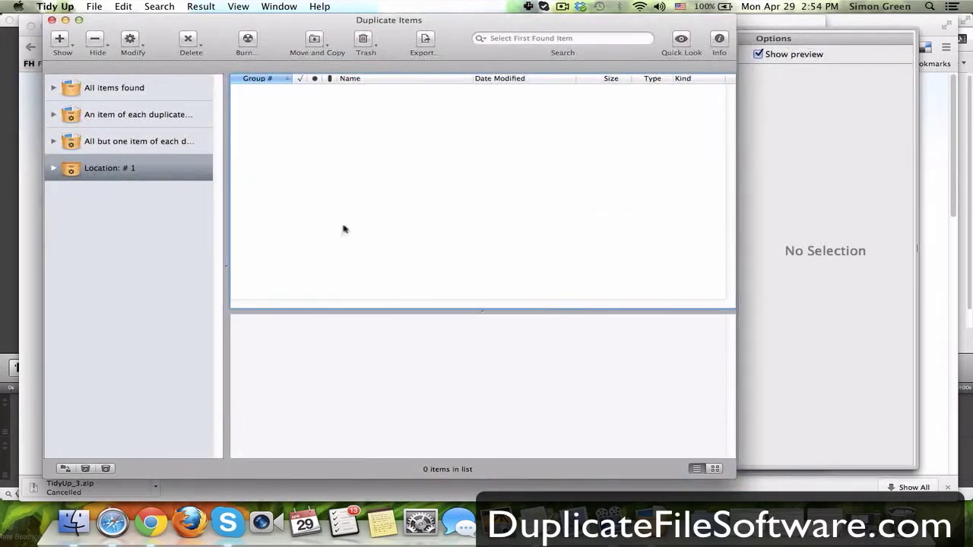
left_click(901, 524)
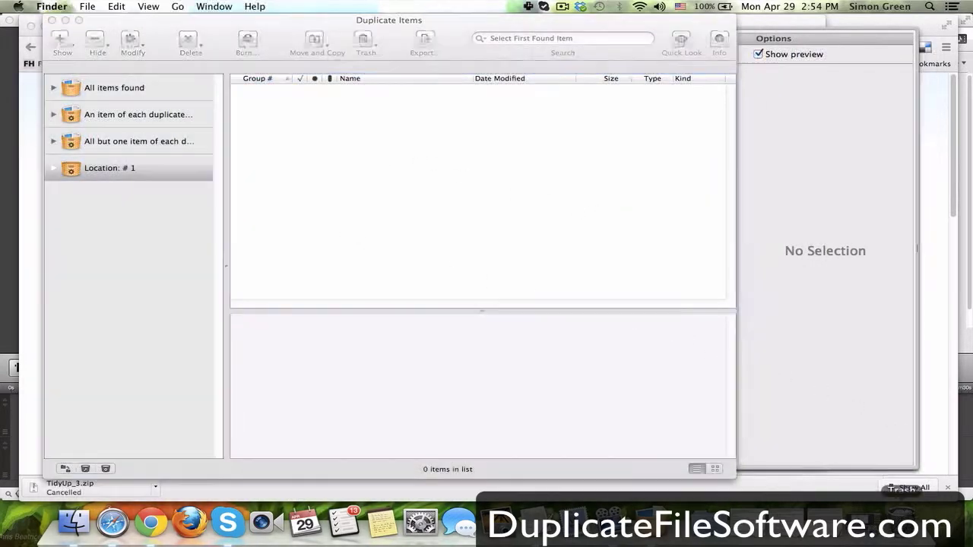
scroll(661, 356, "down", 10)
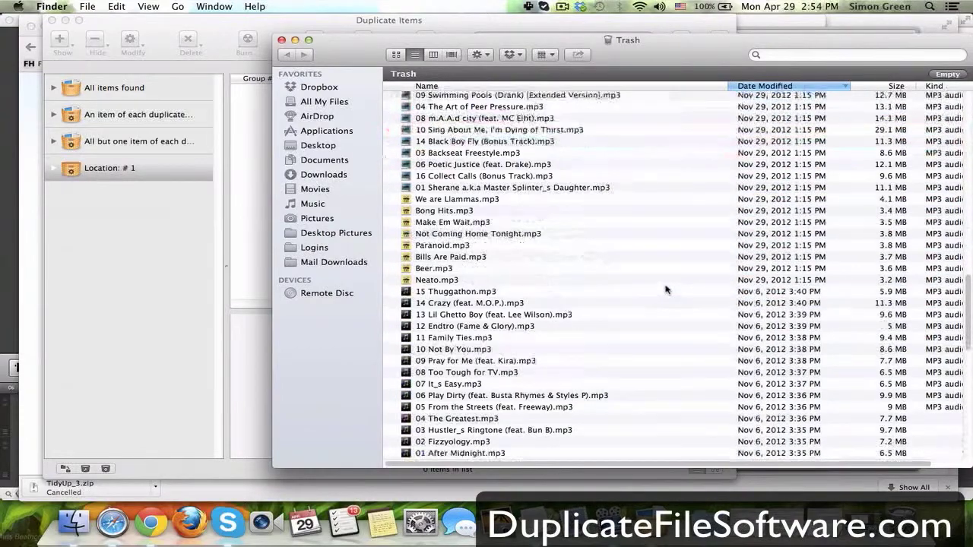
scroll(571, 223, "up", 3)
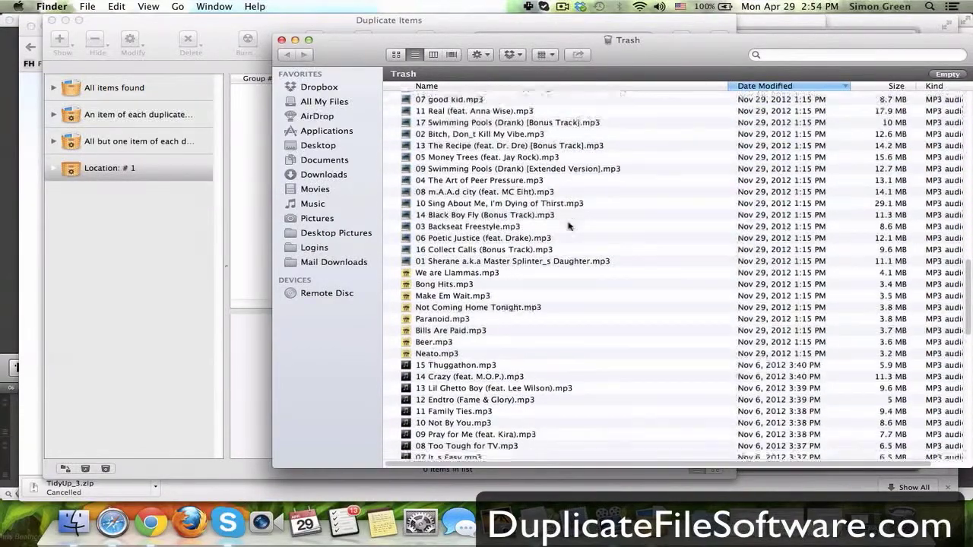
left_click(282, 40)
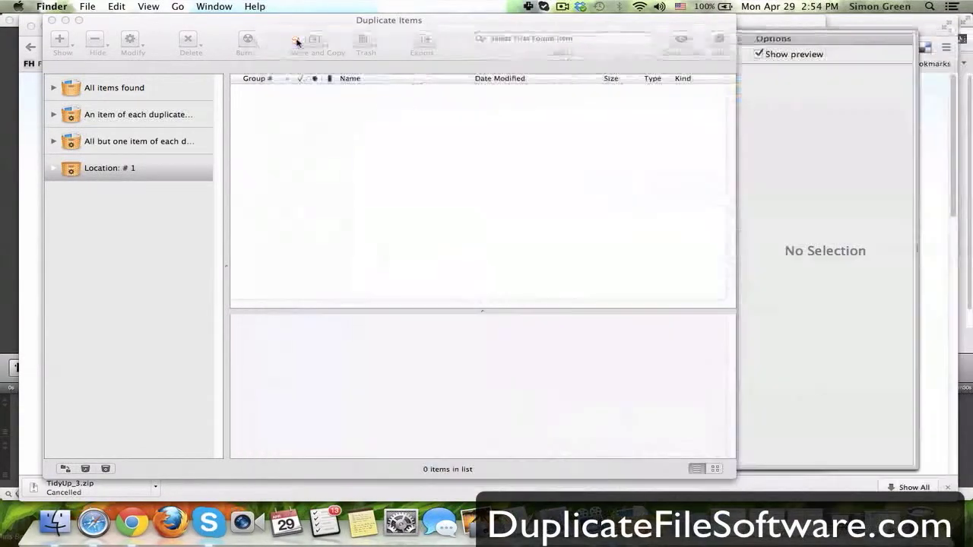